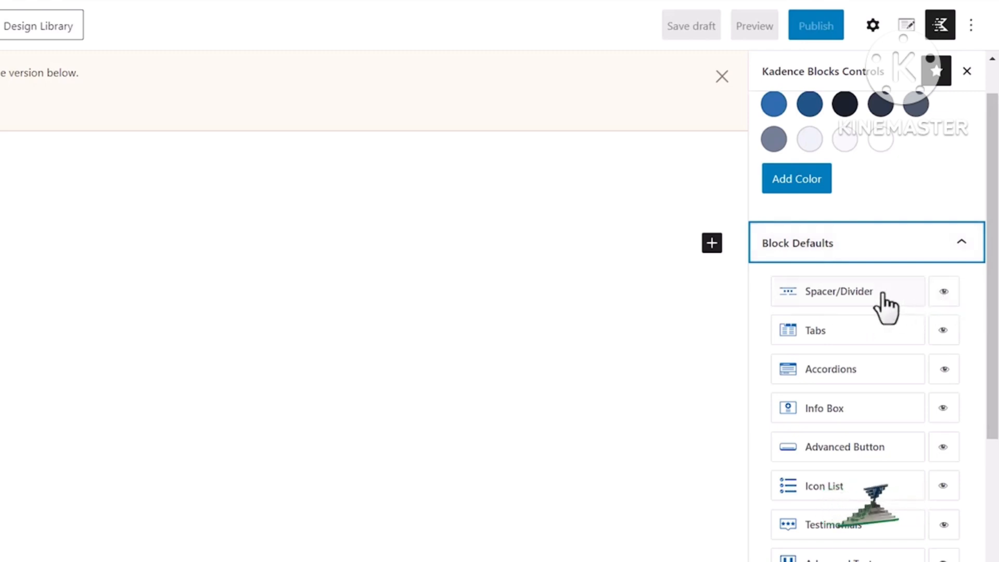
# - Review the Spacer/Divider block's default height and divider settings, then close them without changes
pyautogui.click(885, 297)
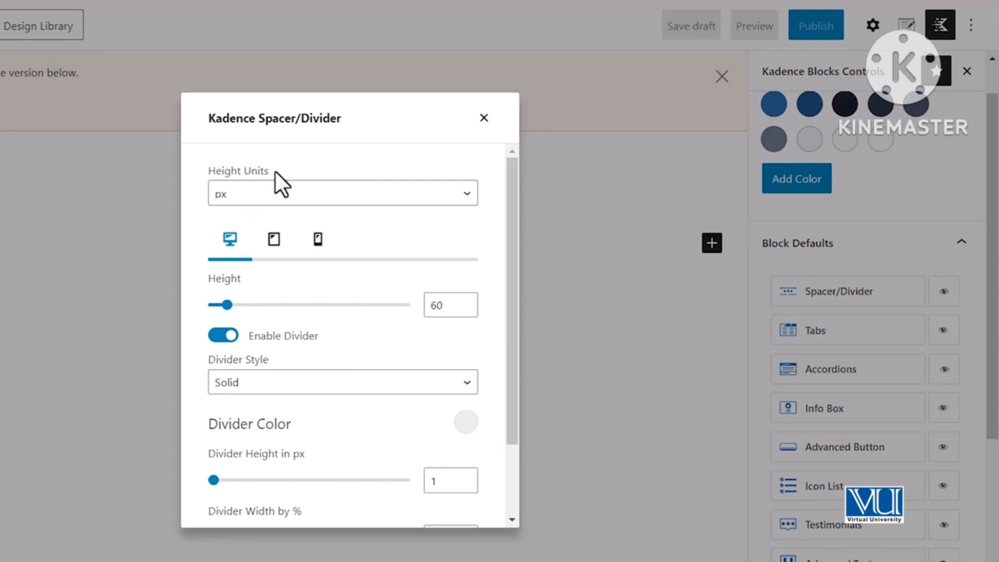
pyautogui.scroll(-2, 333, 314)
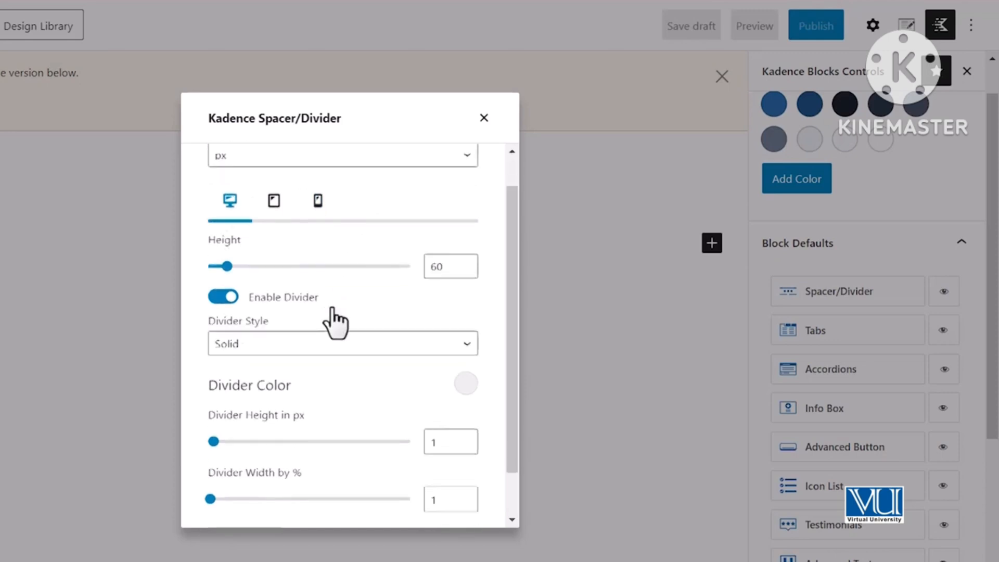
pyautogui.scroll(2, 338, 274)
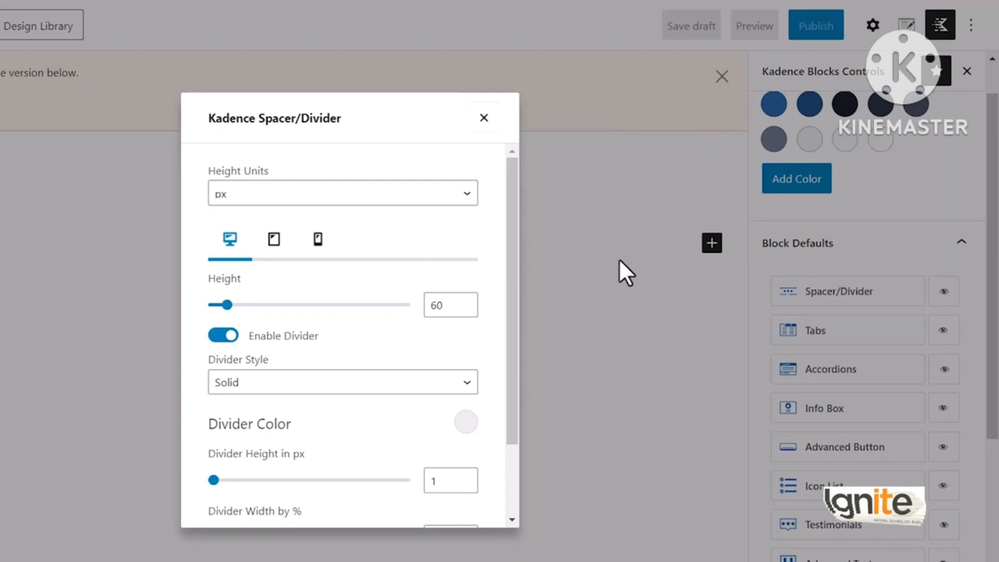
pyautogui.click(483, 118)
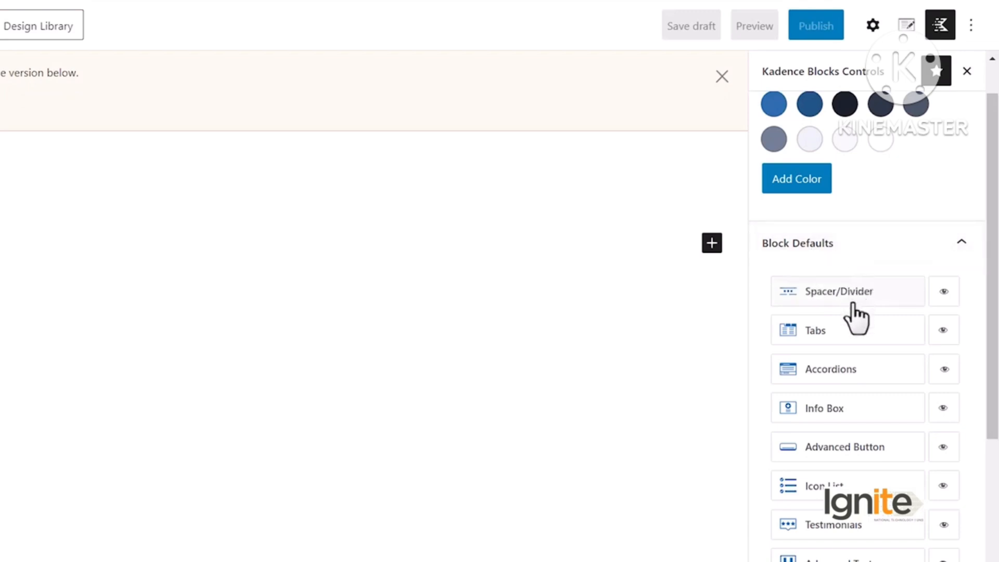
# - Open the Info Box block defaults and examine the Link Content choices and the container settings
pyautogui.scroll(-2, 858, 332)
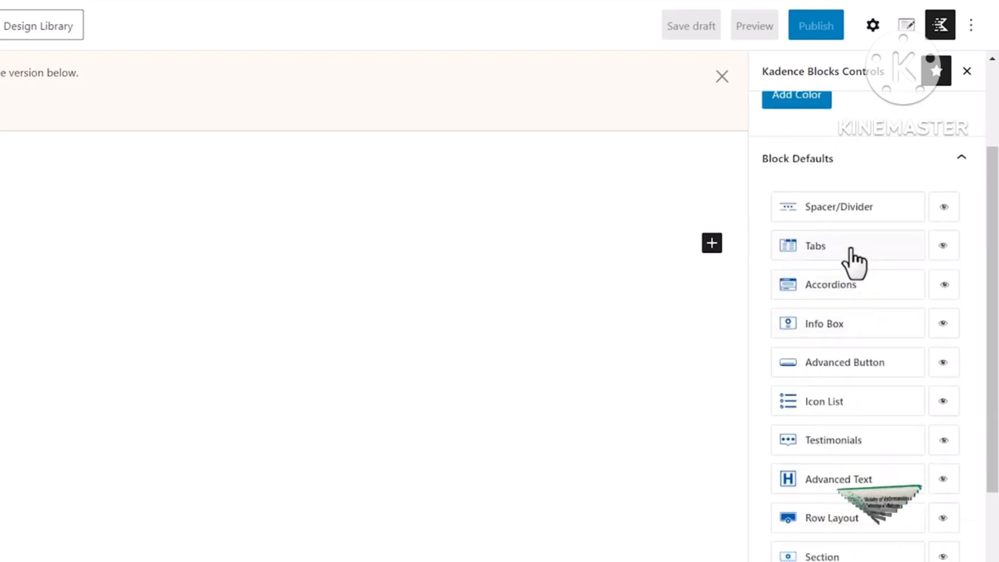
pyautogui.click(856, 324)
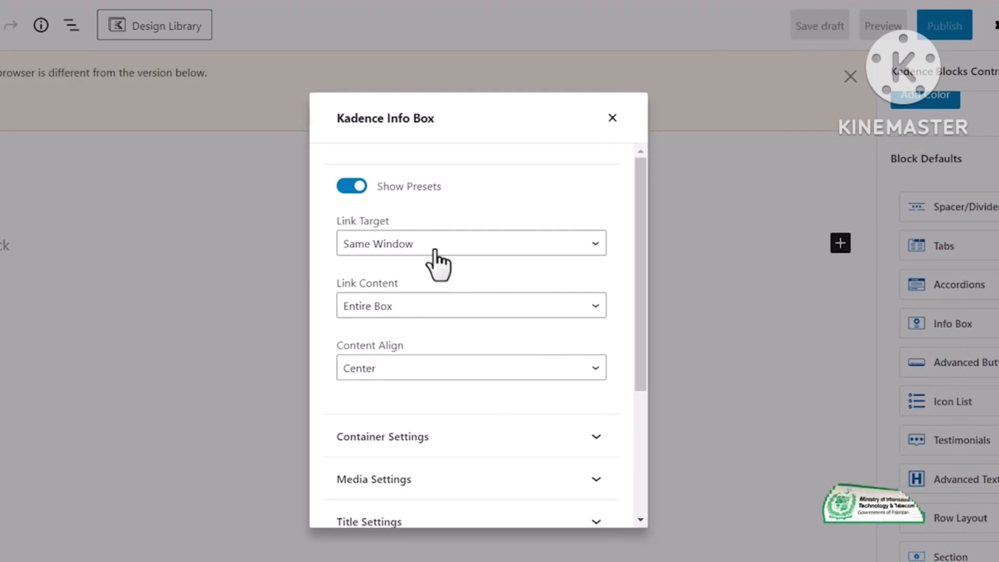
pyautogui.click(400, 306)
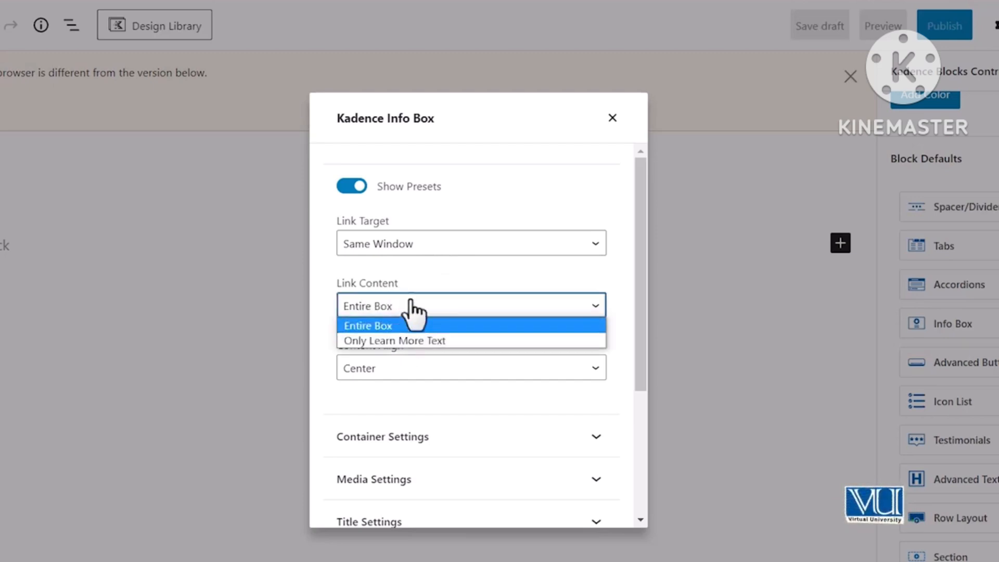
pyautogui.click(416, 274)
pyautogui.scroll(-3, 439, 307)
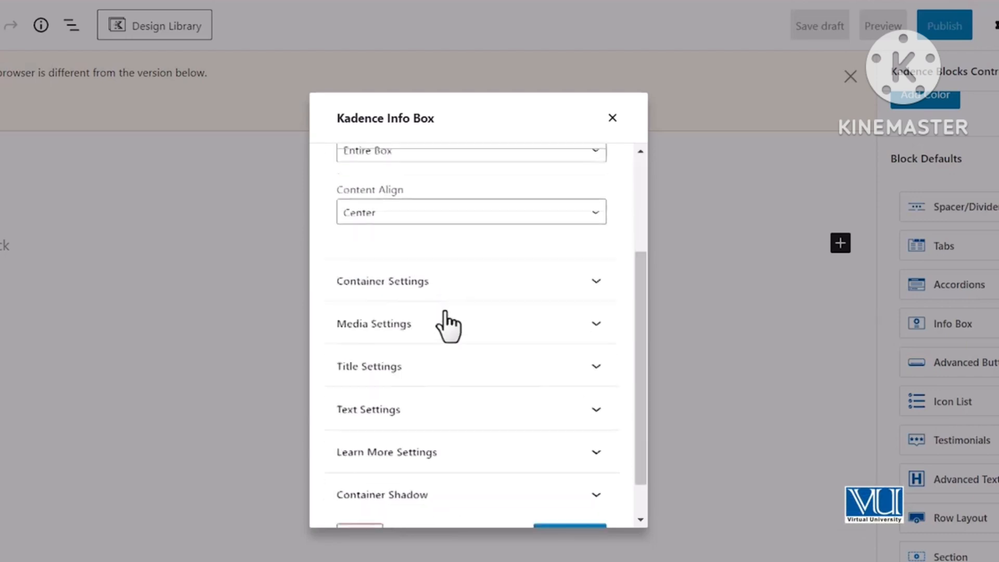
pyautogui.click(445, 278)
pyautogui.scroll(-10, 450, 310)
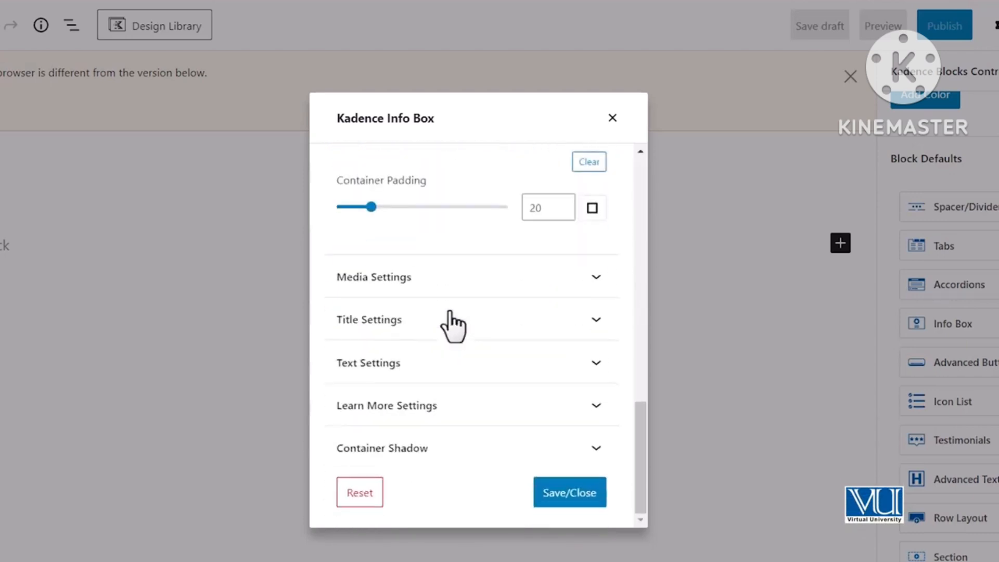
# - Inspect the Info Box media settings, including the available media alignment options, and collapse them again
pyautogui.click(456, 278)
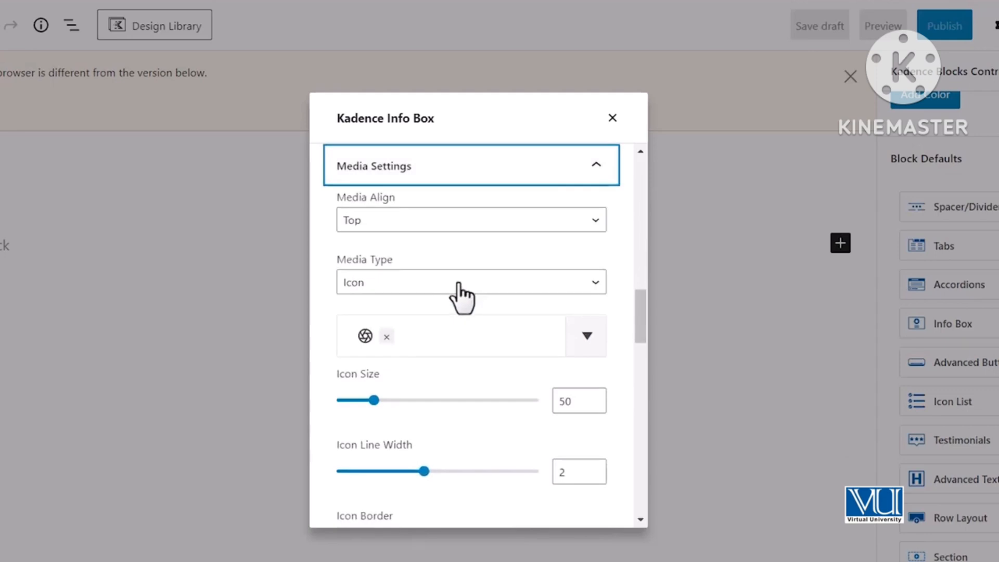
pyautogui.click(449, 223)
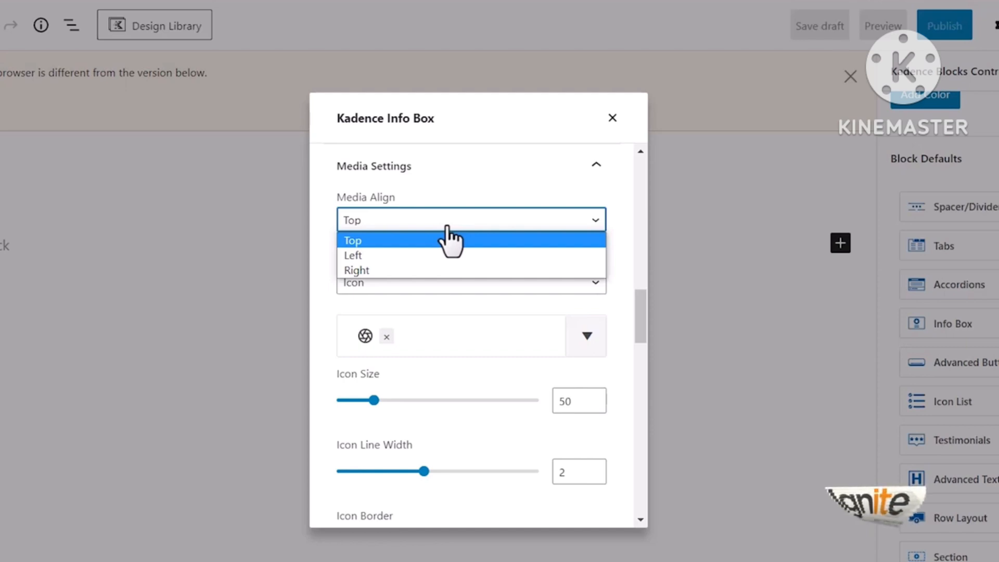
pyautogui.click(481, 177)
pyautogui.click(481, 178)
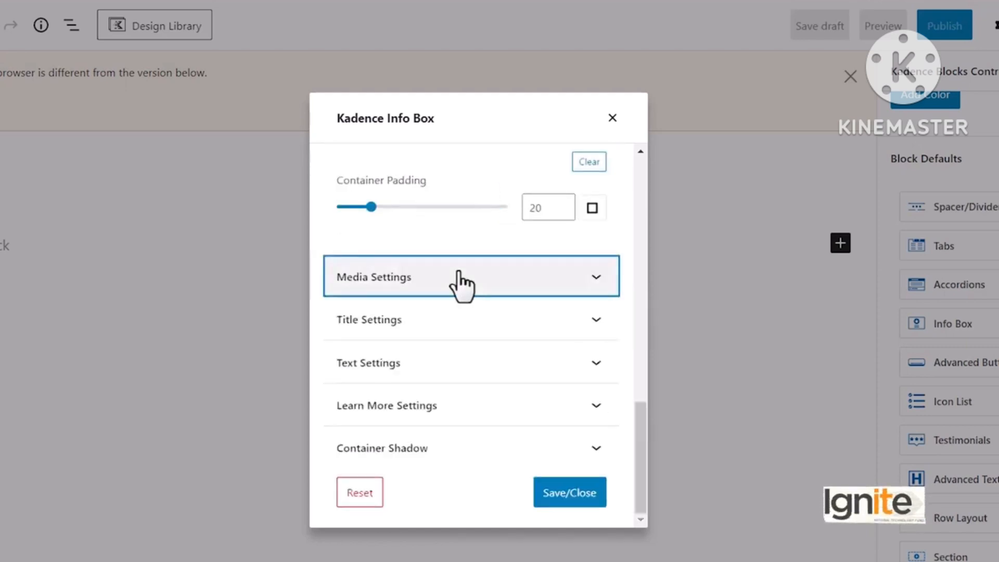
# - Examine the Info Box title settings for colour, HTML tag, font size, line height and letter spacing
pyautogui.click(462, 319)
pyautogui.scroll(-3, 462, 290)
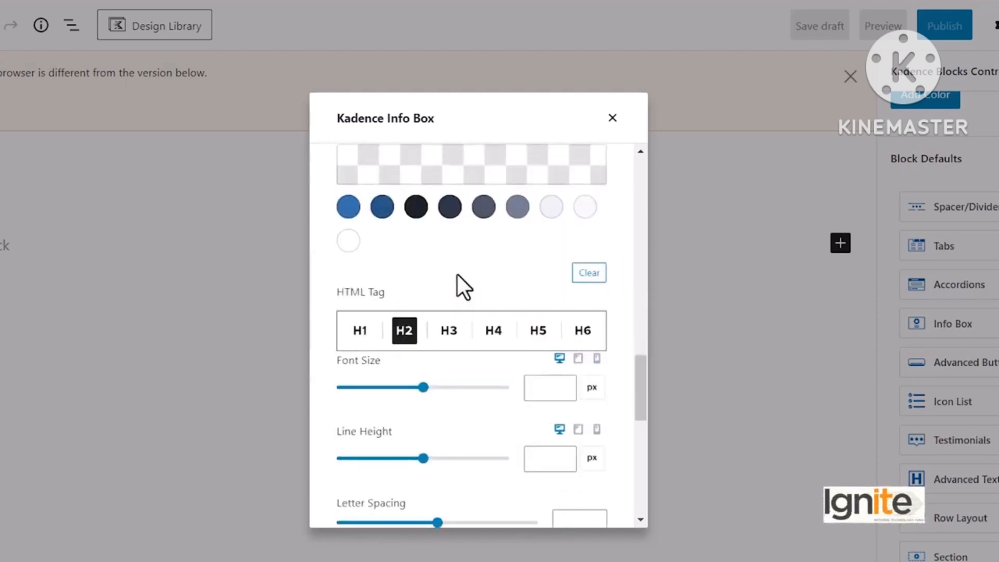
pyautogui.scroll(-5, 457, 273)
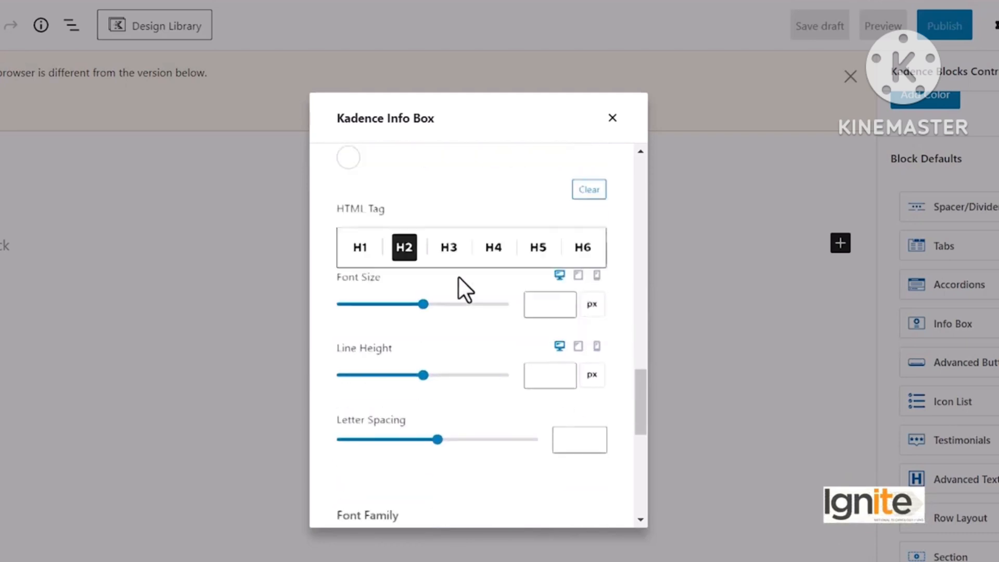
pyautogui.scroll(3, 458, 277)
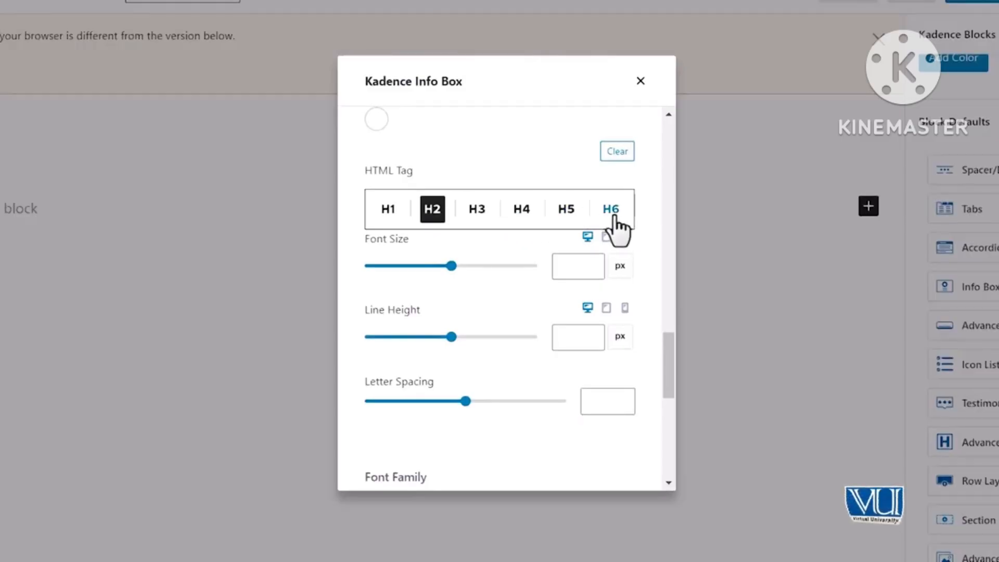
pyautogui.scroll(-2, 505, 249)
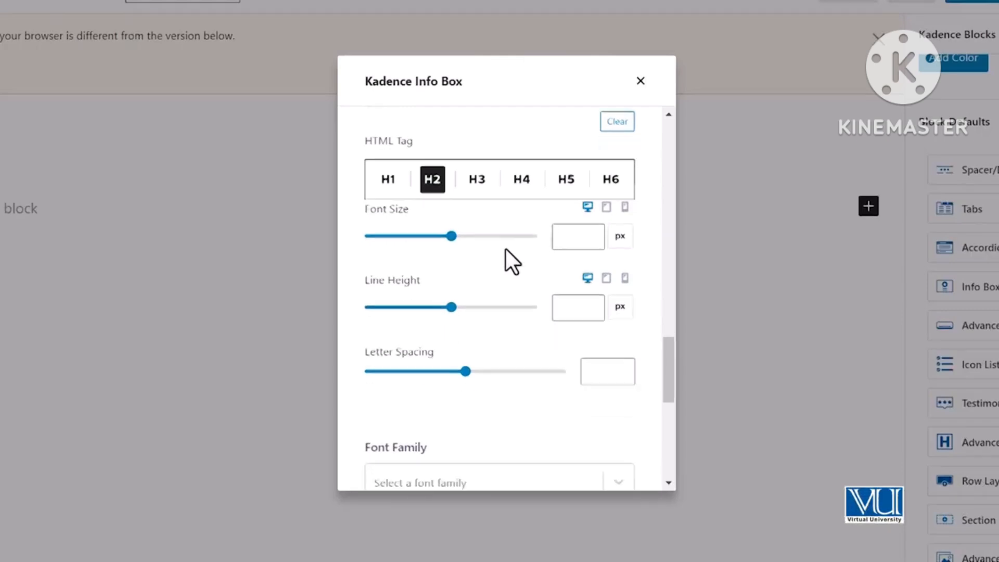
pyautogui.scroll(-4, 469, 189)
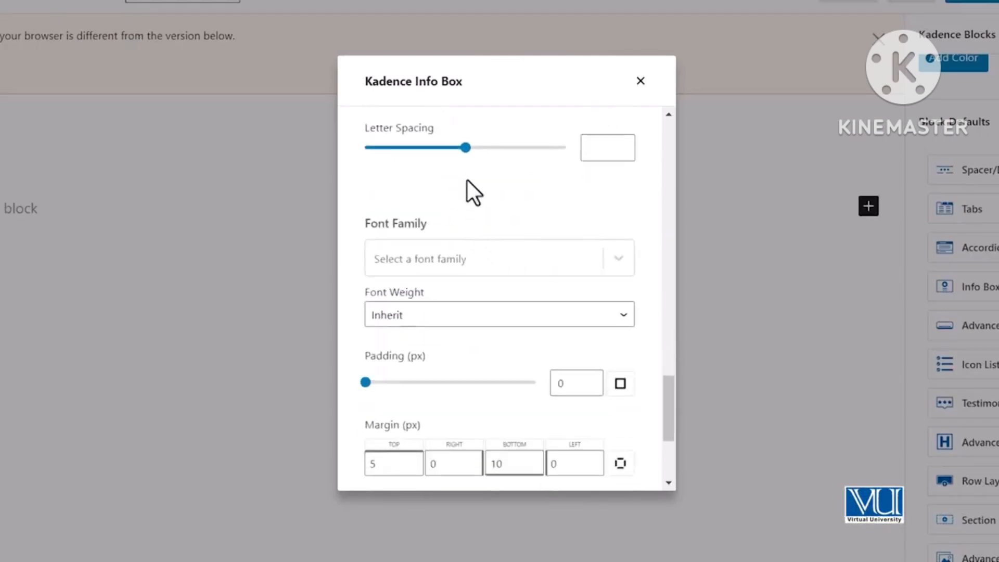
pyautogui.scroll(4, 482, 203)
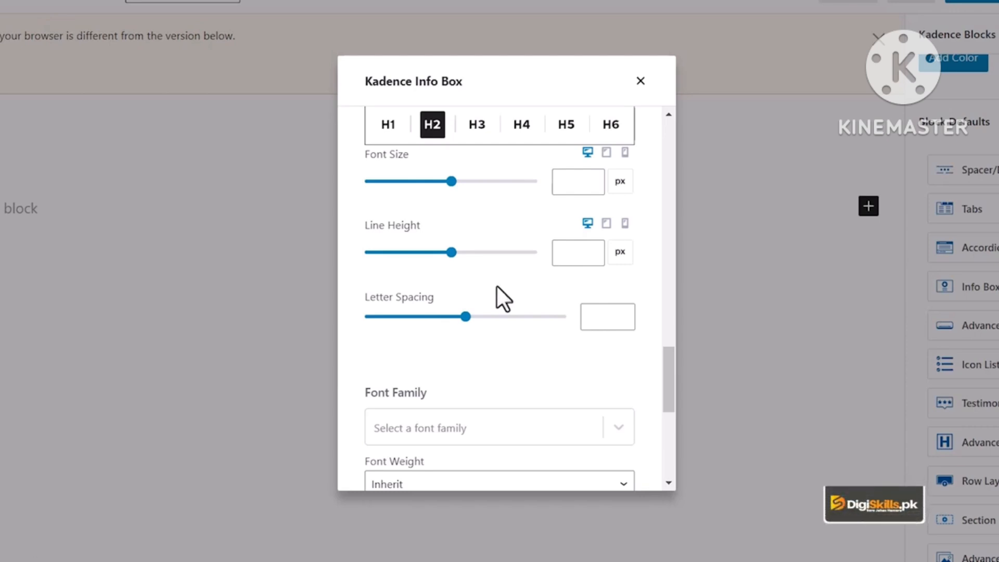
pyautogui.scroll(-2, 498, 286)
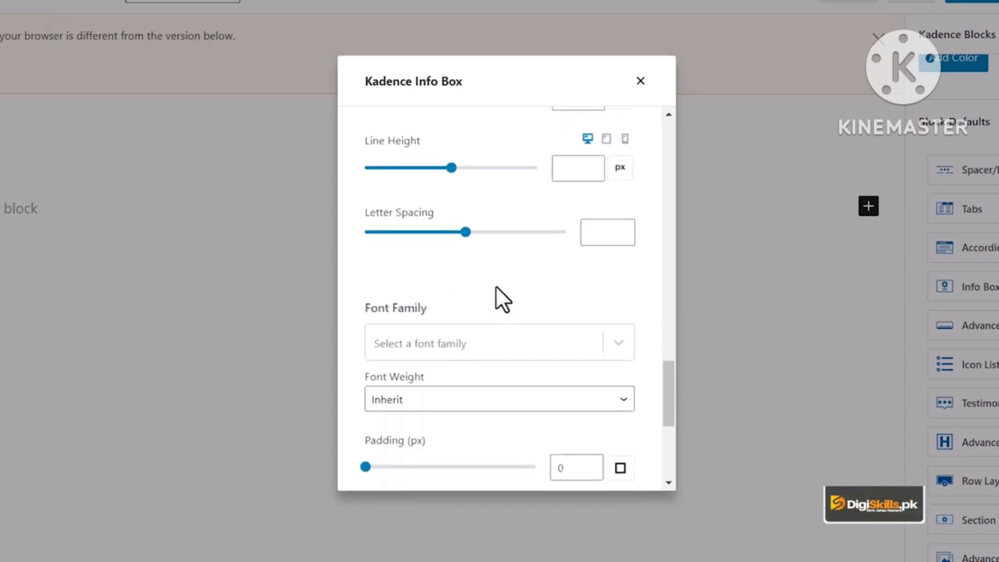
pyautogui.scroll(-2, 496, 286)
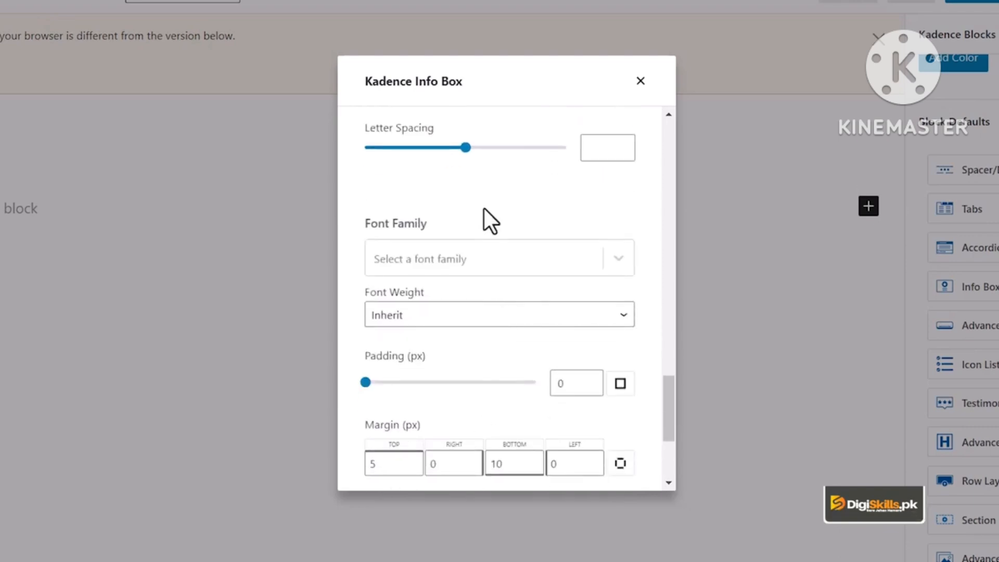
# - Look through the font families offered for the Info Box title, then check its font weight, padding and margin settings
pyautogui.click(460, 258)
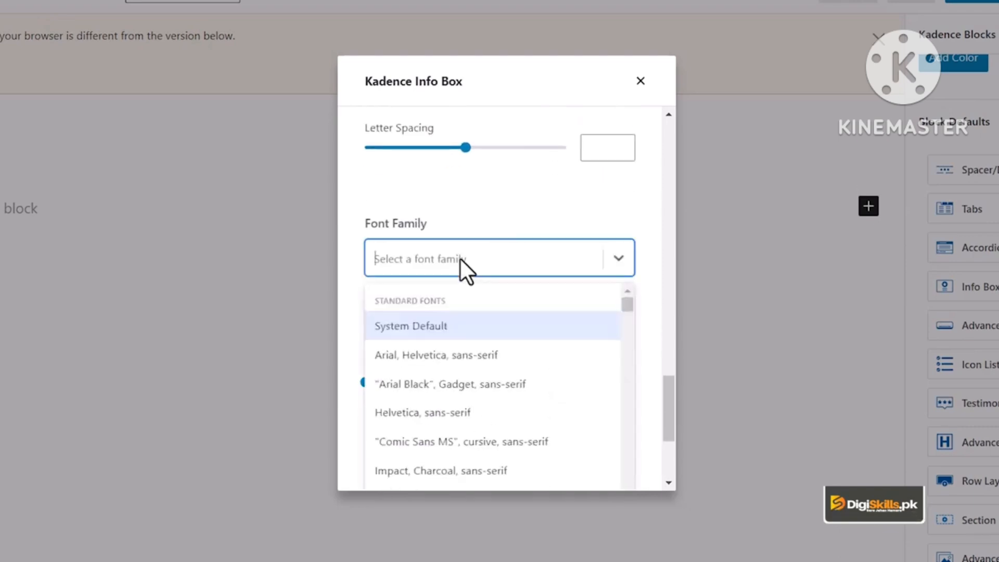
pyautogui.click(491, 220)
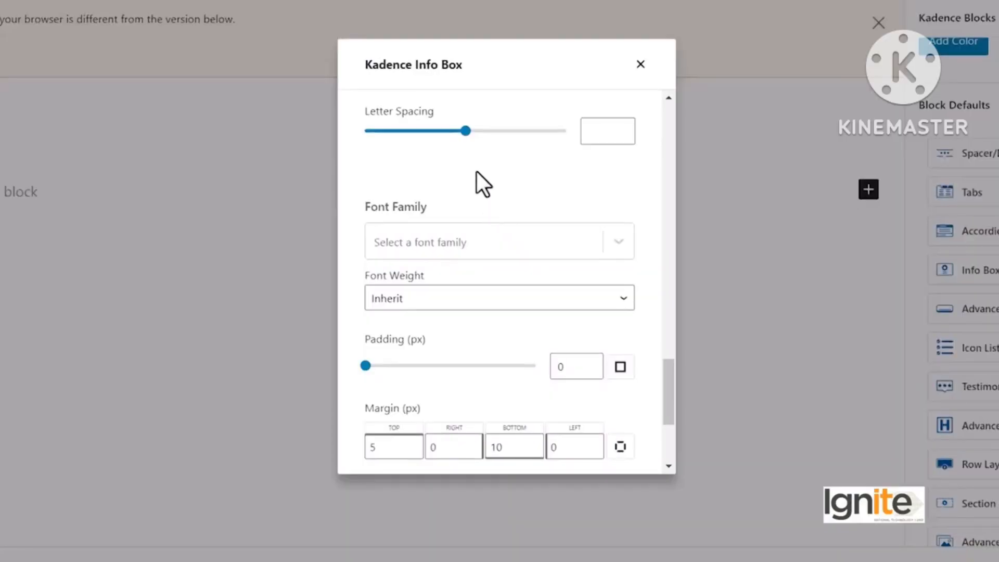
pyautogui.scroll(-2, 502, 250)
pyautogui.click(476, 160)
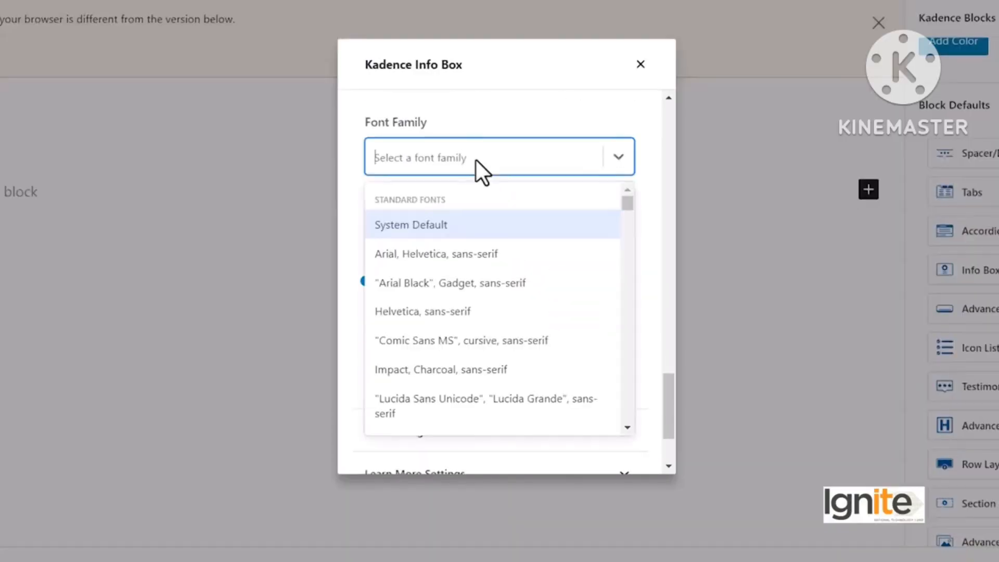
pyautogui.click(482, 124)
pyautogui.scroll(-2, 494, 213)
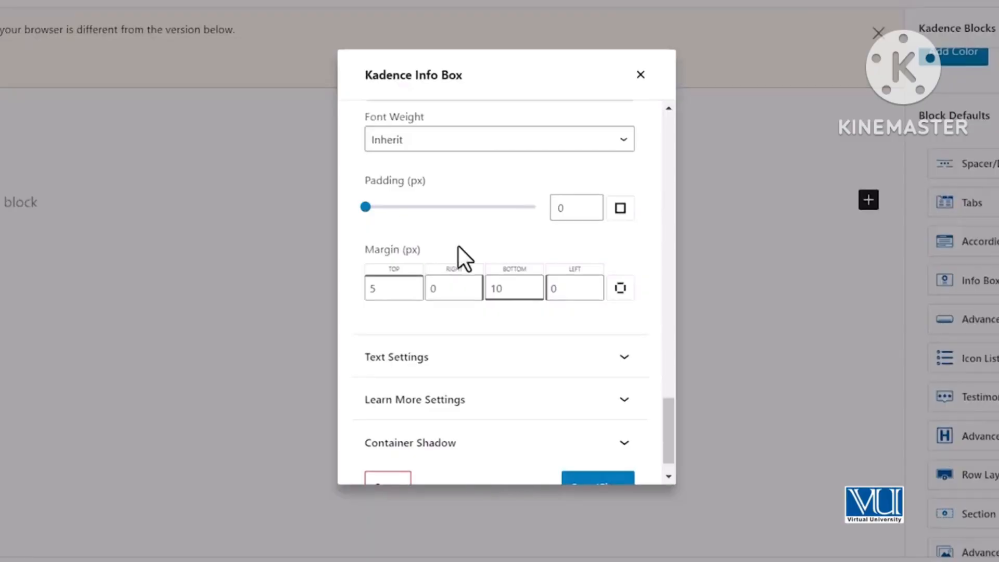
# - Review the Info Box text settings for colour and typography, then close the block defaults without saving
pyautogui.scroll(-1, 458, 245)
pyautogui.click(471, 325)
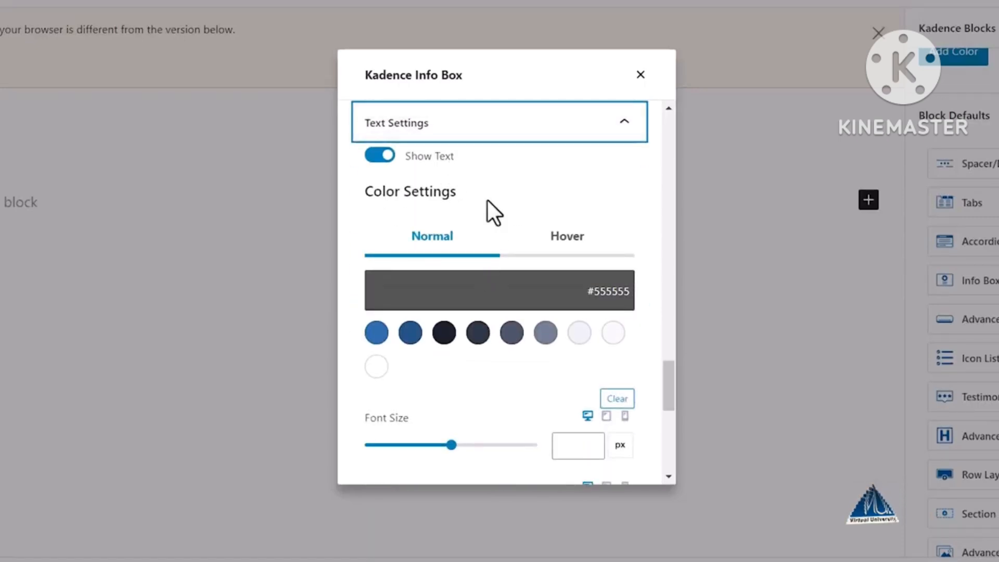
pyautogui.scroll(-1, 487, 199)
pyautogui.scroll(-3, 487, 199)
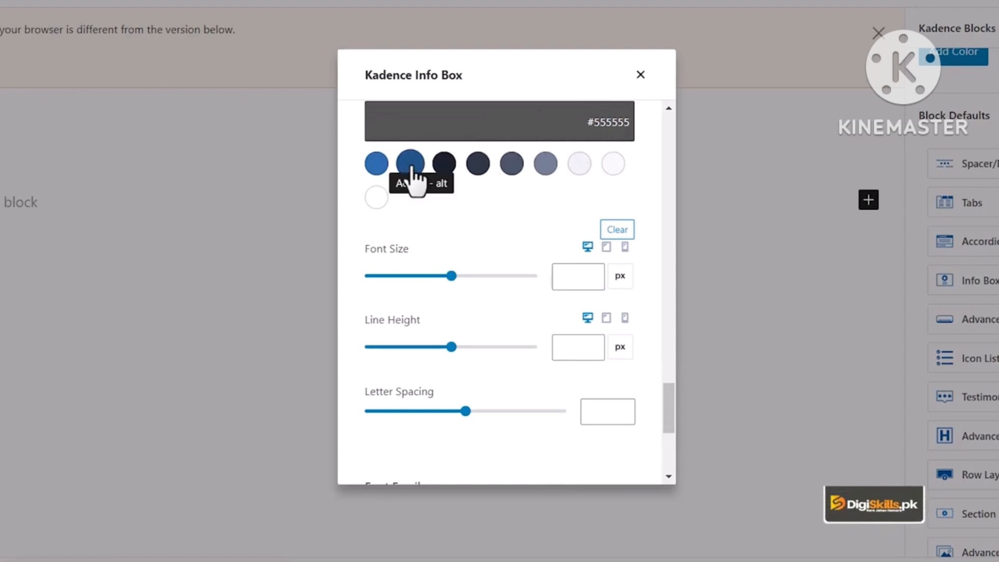
pyautogui.scroll(-2, 475, 203)
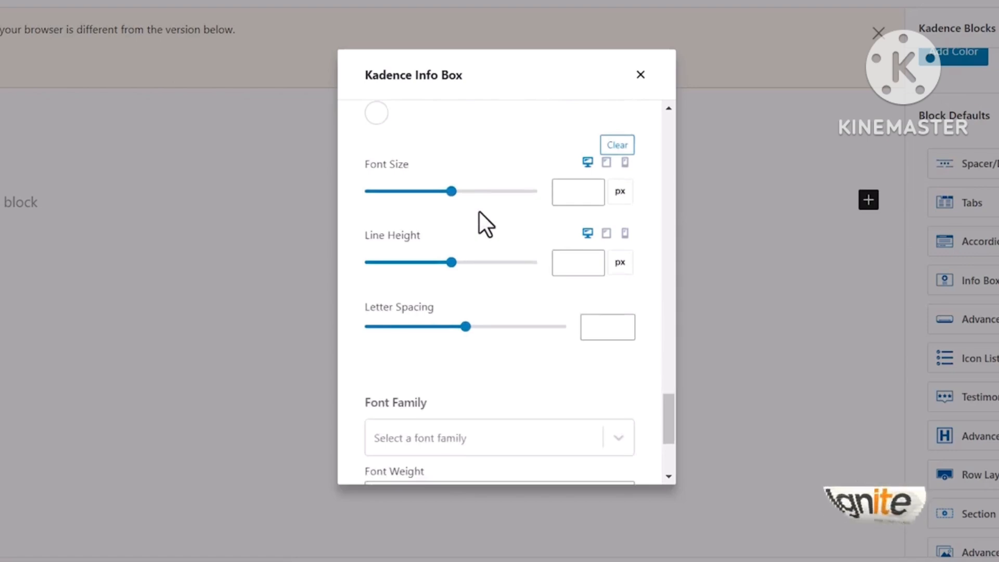
pyautogui.scroll(-3, 480, 211)
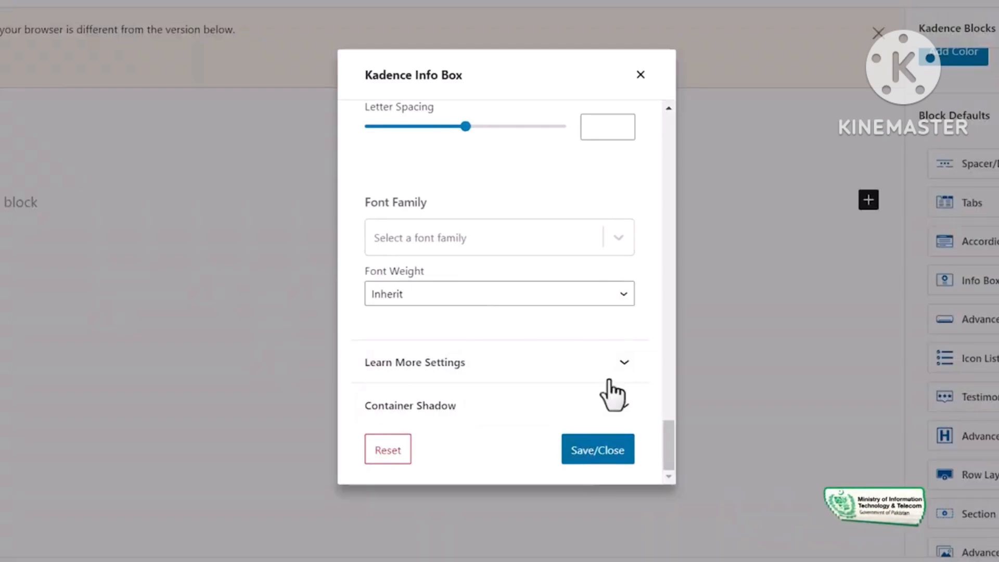
pyautogui.click(640, 74)
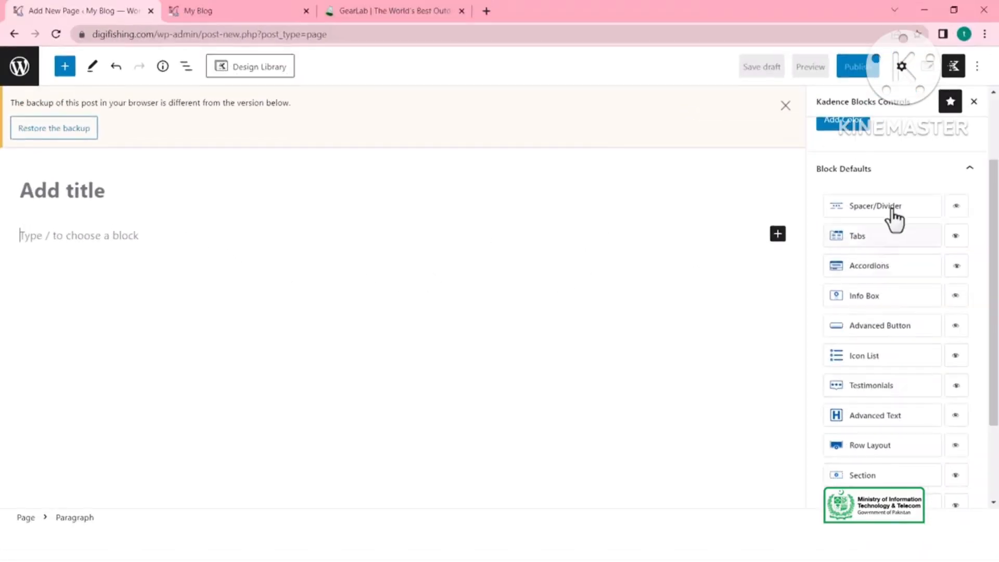
# - Insert a Row Layout block in the empty page body and give it two equal columns
pyautogui.scroll(-2, 884, 354)
pyautogui.scroll(4, 885, 353)
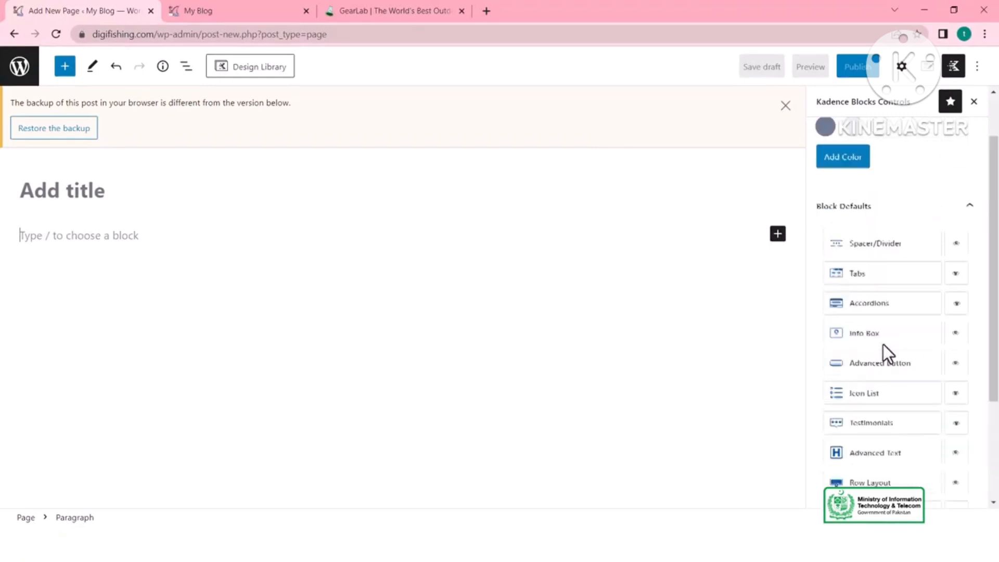
pyautogui.click(111, 224)
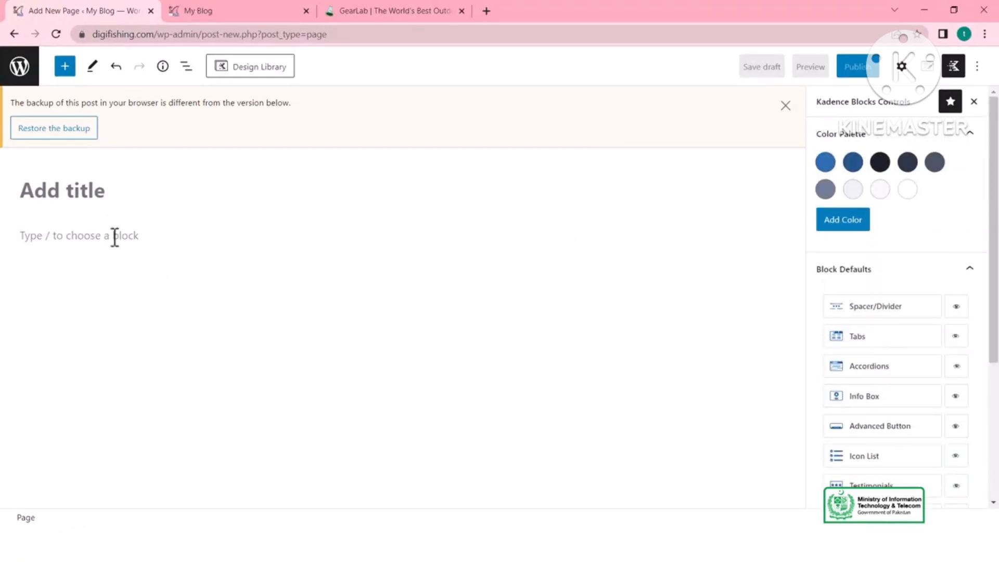
pyautogui.write('/r')
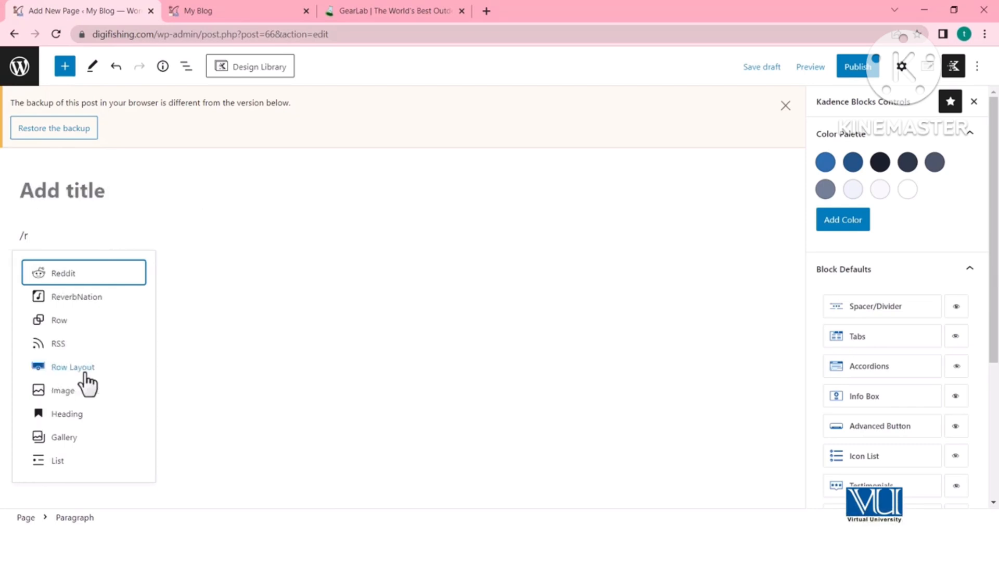
pyautogui.write('o')
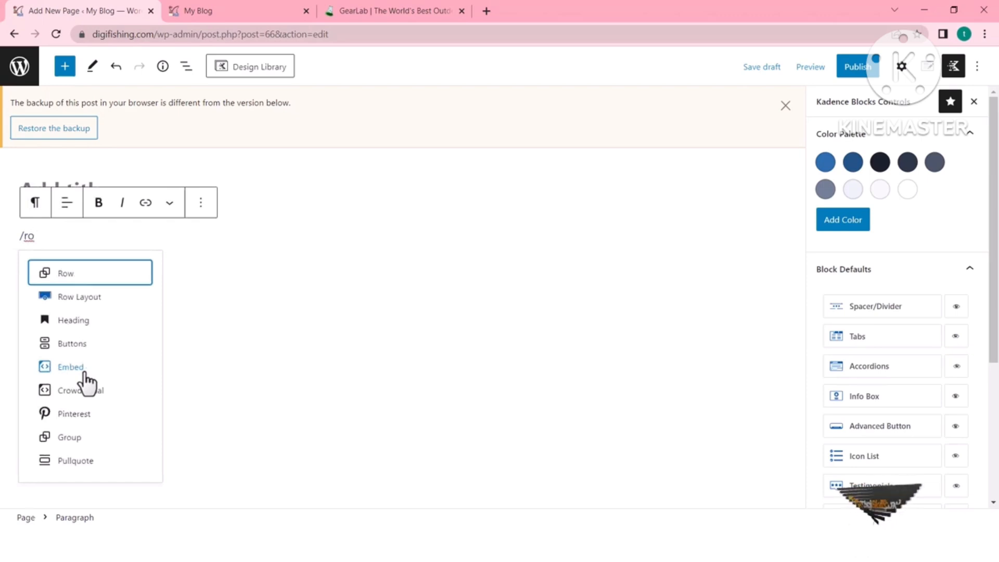
pyautogui.click(70, 301)
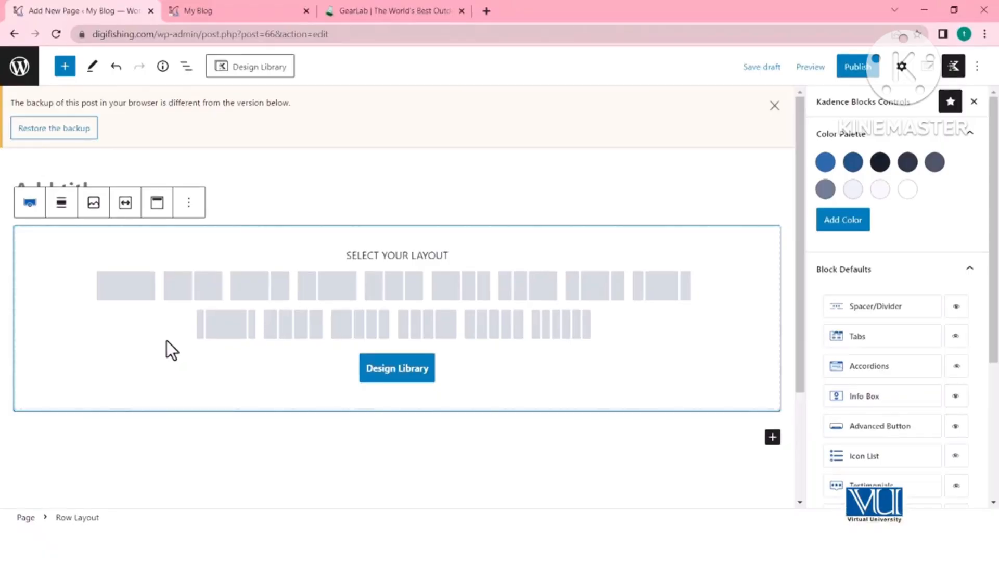
pyautogui.click(192, 294)
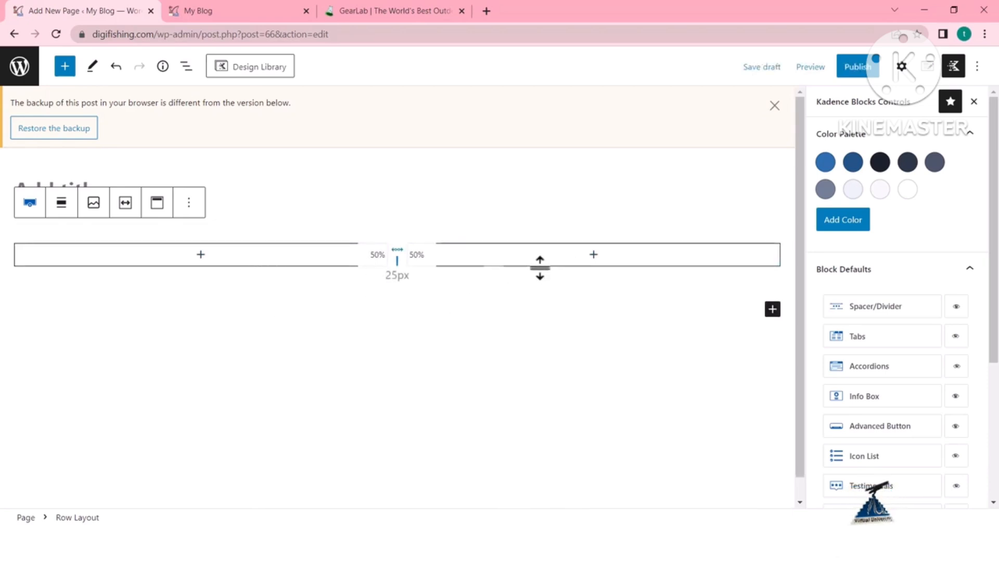
# - Resize the Row Layout columns so the first takes 60% and the second 40% of the width
pyautogui.moveTo(397, 260); pyautogui.dragTo(497, 258)
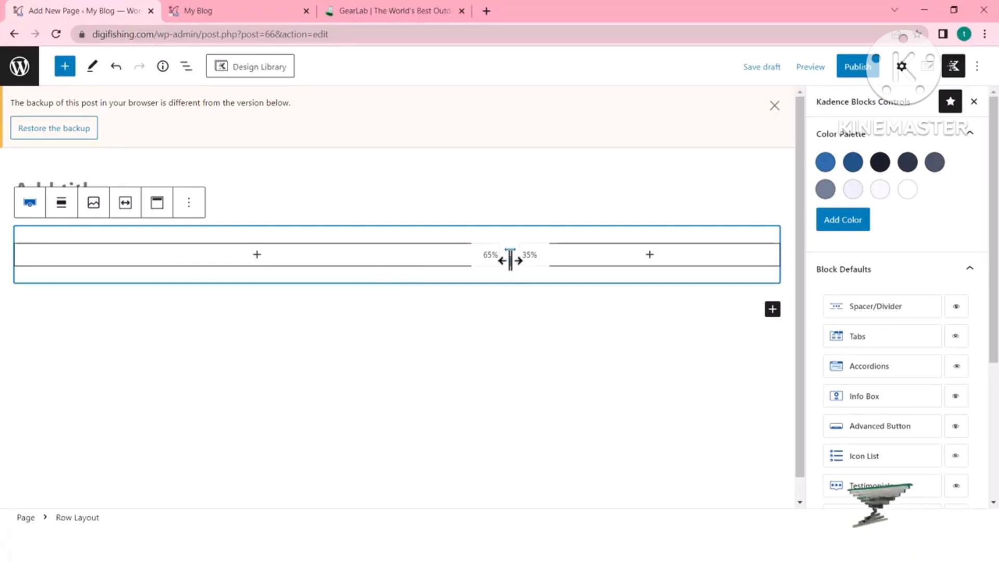
pyautogui.moveTo(510, 258); pyautogui.dragTo(397, 259)
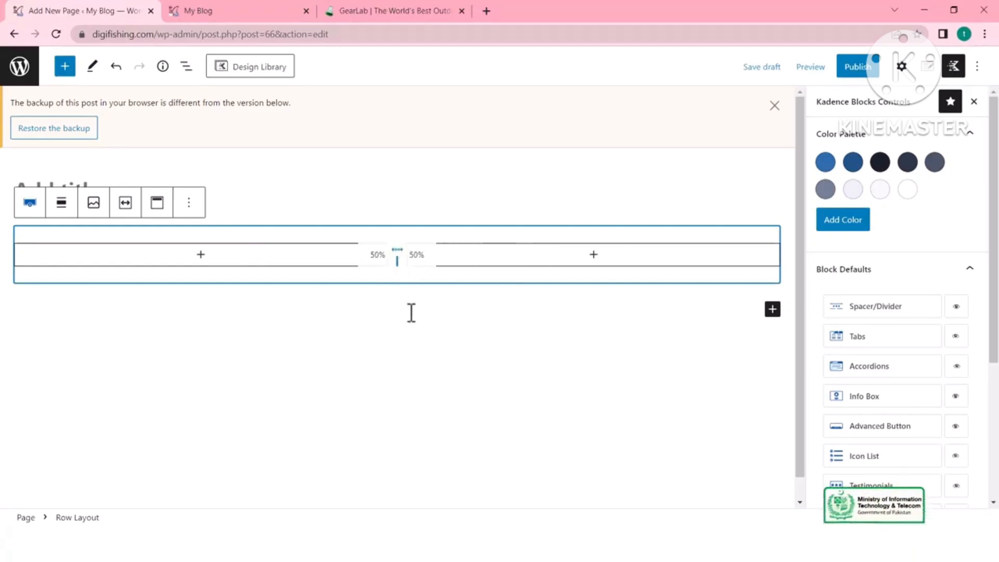
pyautogui.moveTo(399, 262); pyautogui.dragTo(465, 261)
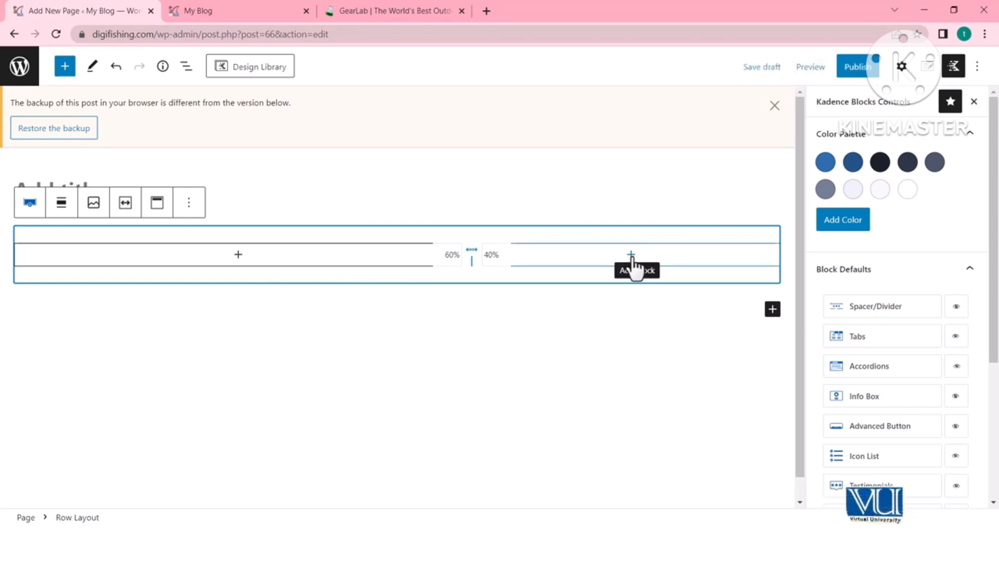
# - Add an Image block to the 40% column, upload fisherman-fishing-png-23 from Downloads into it, and reselect the Row Layout
pyautogui.click(632, 255)
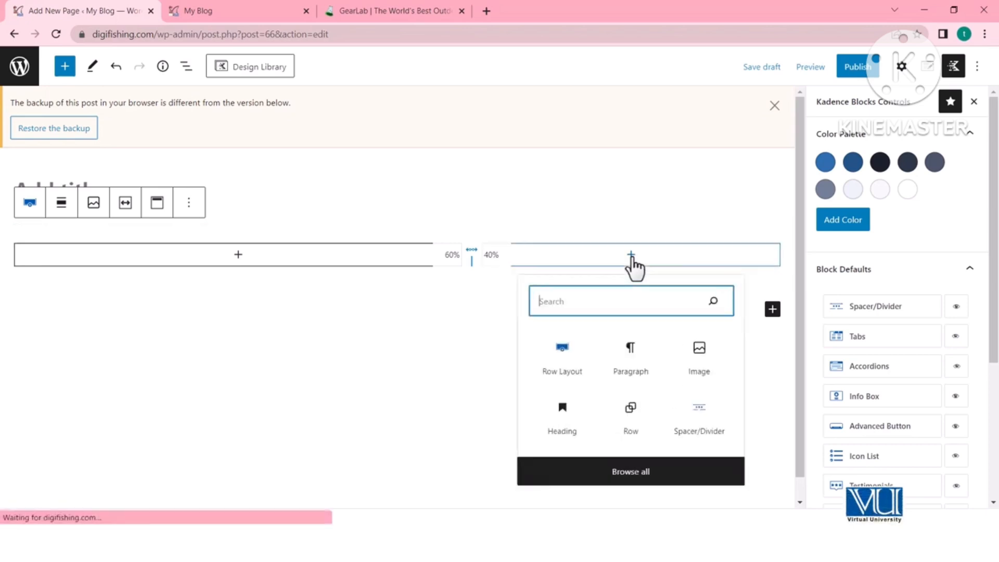
pyautogui.click(700, 359)
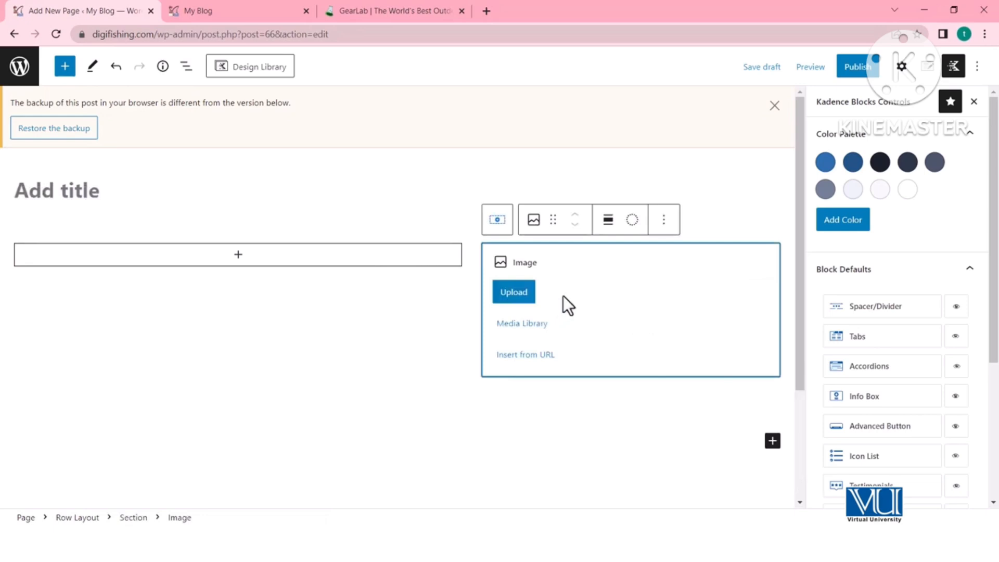
pyautogui.click(521, 293)
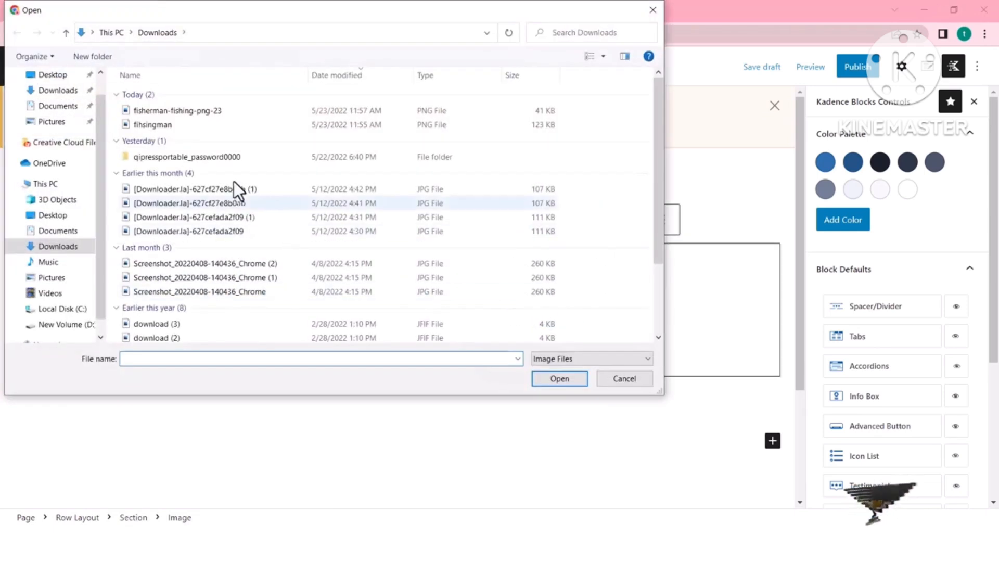
pyautogui.click(233, 113)
pyautogui.click(545, 383)
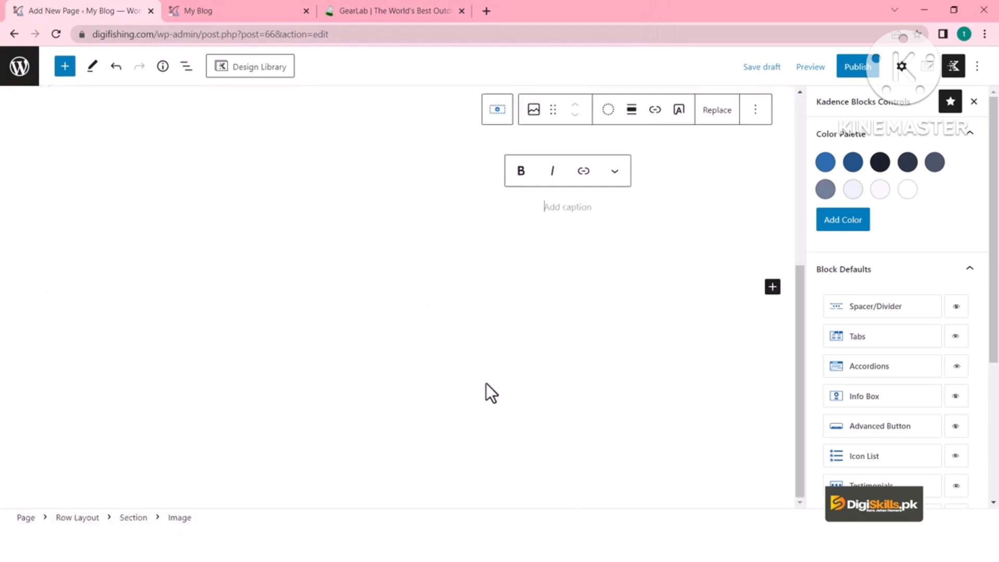
pyautogui.scroll(3, 489, 384)
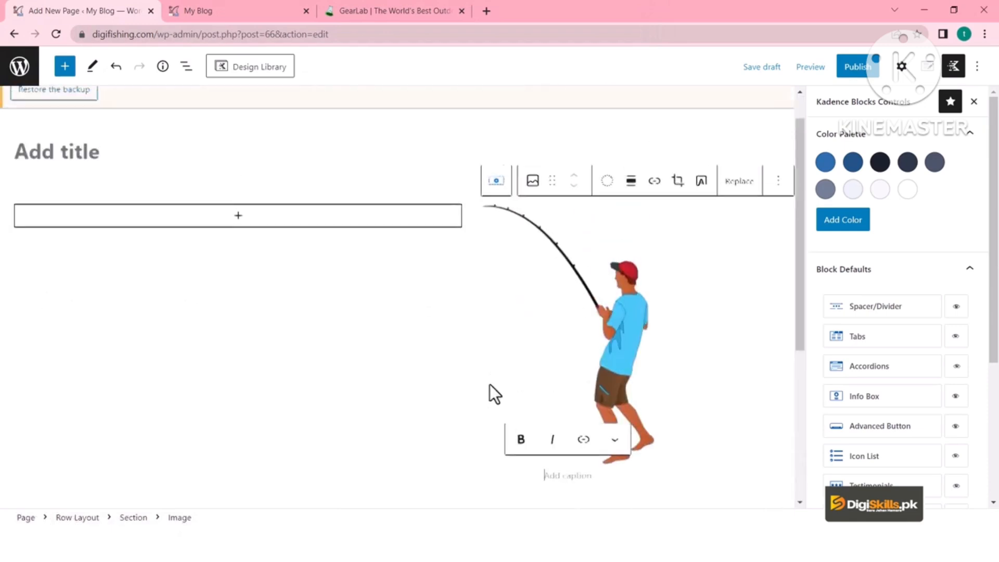
pyautogui.click(623, 371)
pyautogui.scroll(-1, 467, 334)
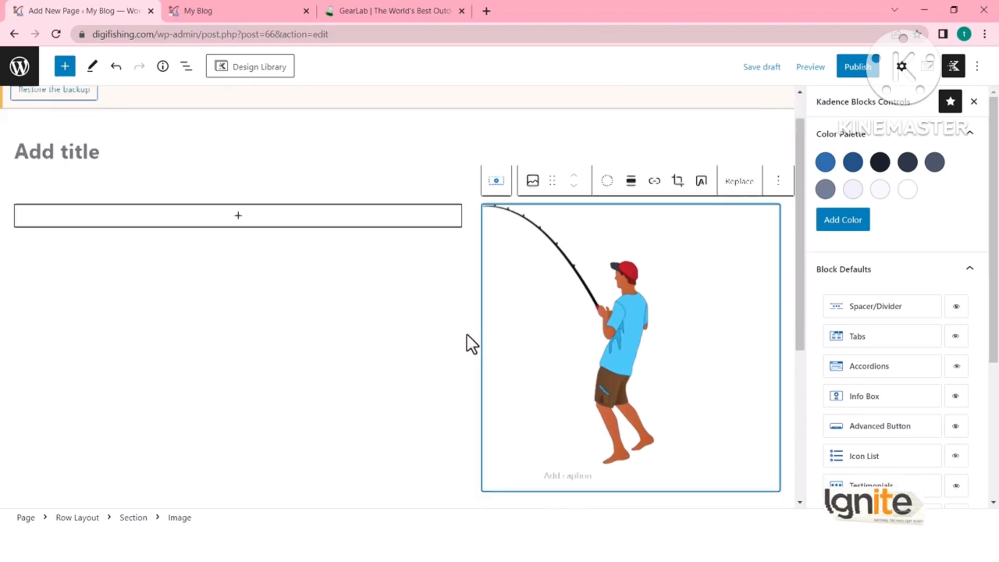
pyautogui.click(301, 333)
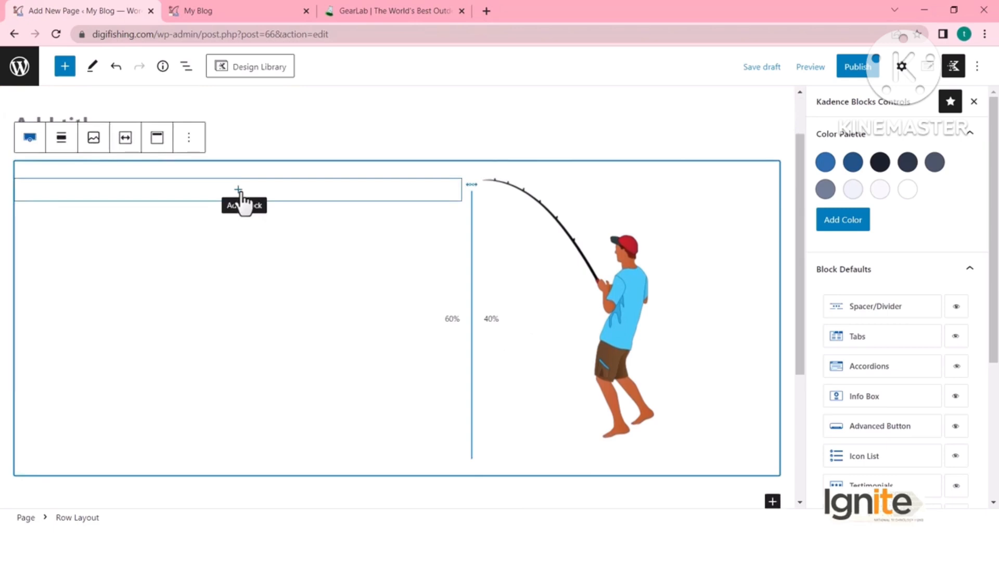